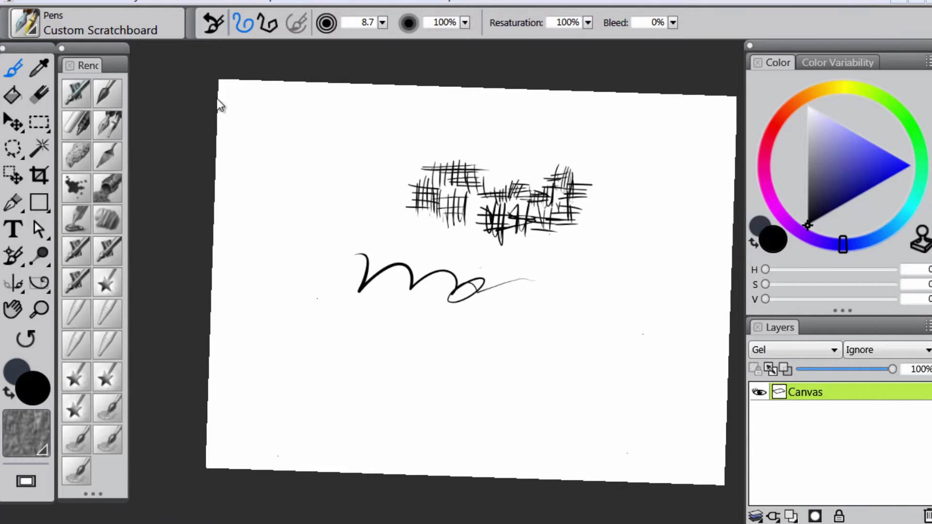
Spray three soft blue Digital Airbrush clouds: upper left, below the squiggle, and lower right
click(862, 137)
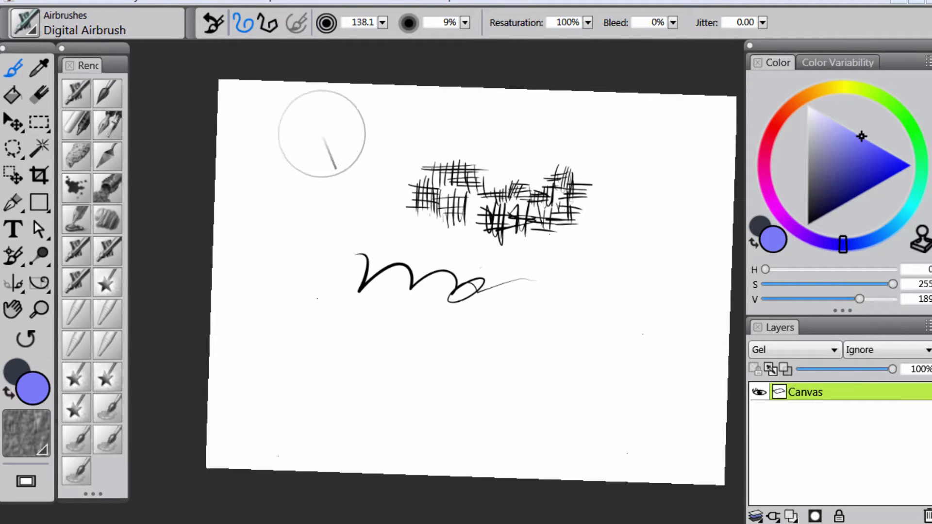
mouse_move(314, 199)
mouse_down()
mouse_move(323, 308)
mouse_move(368, 329)
mouse_up()
mouse_move(418, 289)
mouse_down()
mouse_move(469, 282)
mouse_move(461, 365)
mouse_move(544, 287)
mouse_up()
mouse_move(531, 350)
mouse_down()
mouse_move(531, 395)
mouse_move(643, 399)
mouse_up()
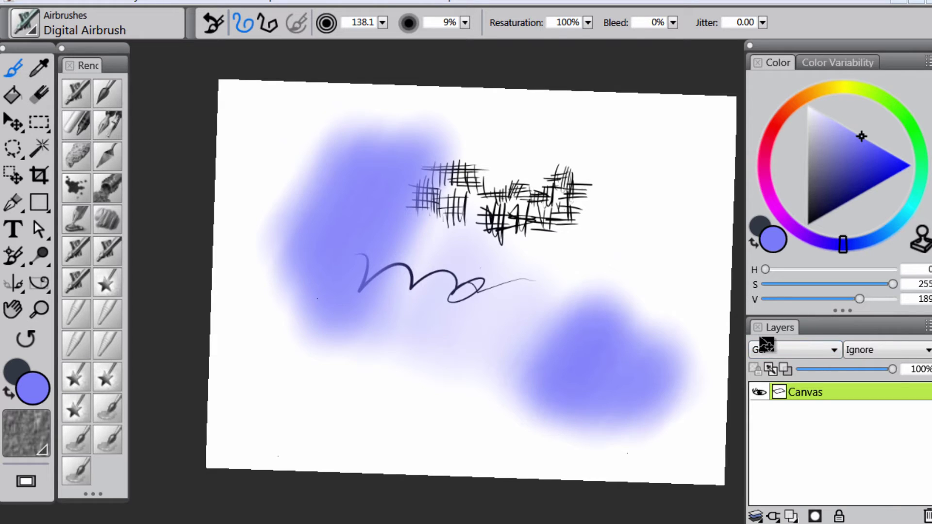
Clear the canvas, then test a grainy blue Square Chalk stroke on the right side
key(Delete)
click(82, 124)
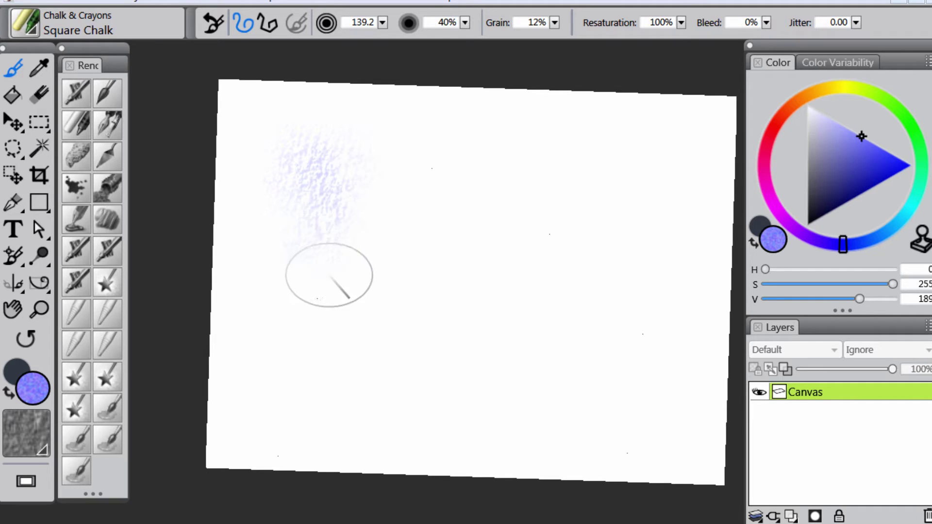
mouse_move(488, 335)
mouse_down()
mouse_move(513, 208)
mouse_move(536, 358)
mouse_move(604, 162)
mouse_move(624, 156)
mouse_move(608, 270)
mouse_up()
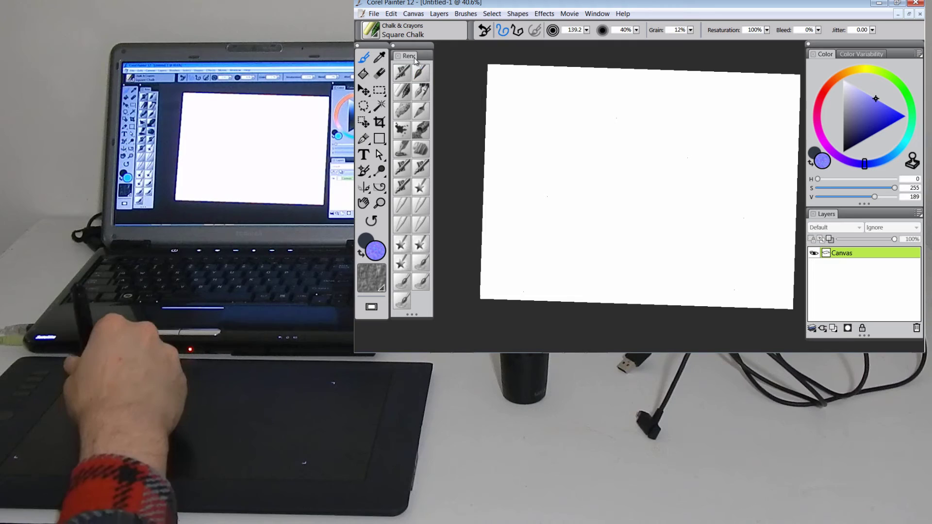
Load the Colored Pencil variant from the Pencils category in the Brush Selector
click(384, 37)
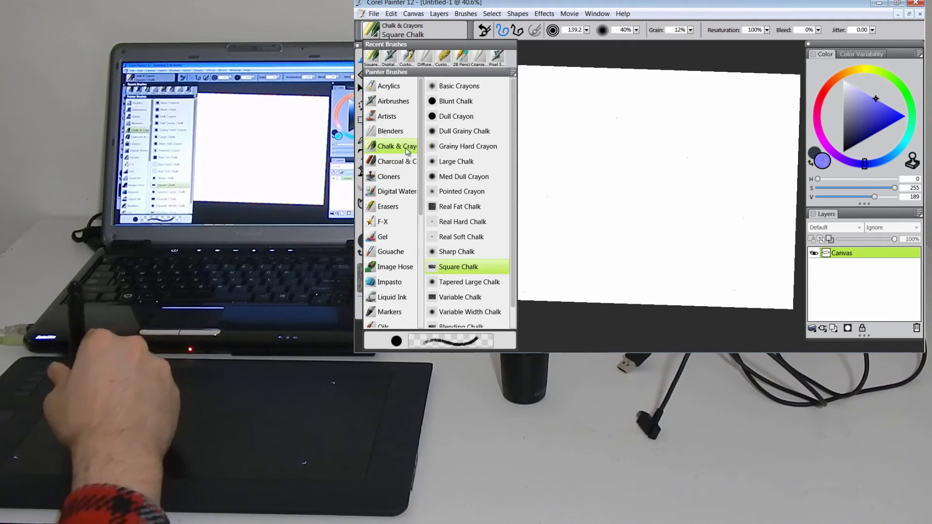
drag(422, 180, 421, 230)
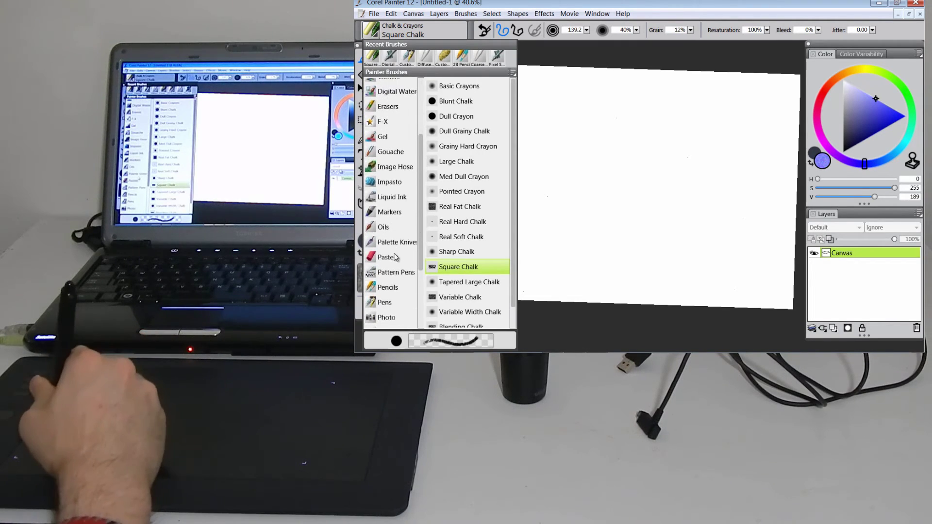
click(406, 288)
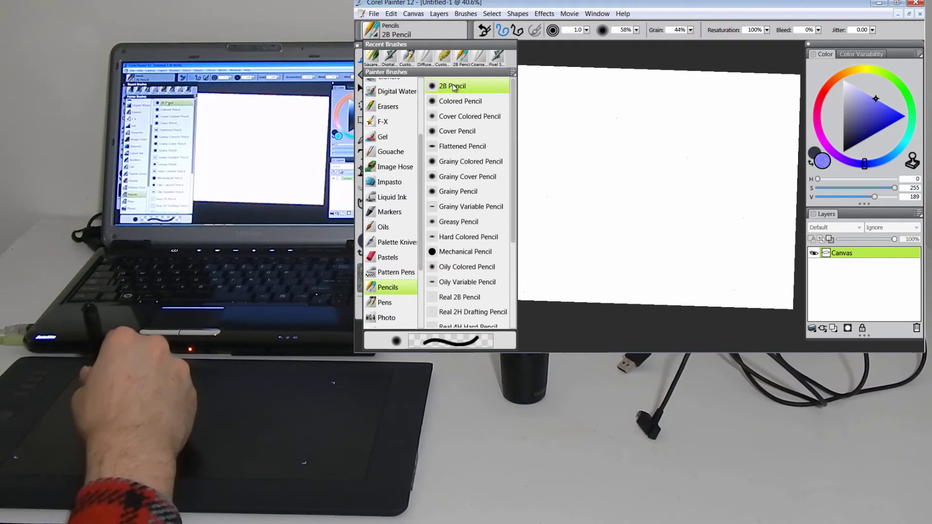
click(455, 100)
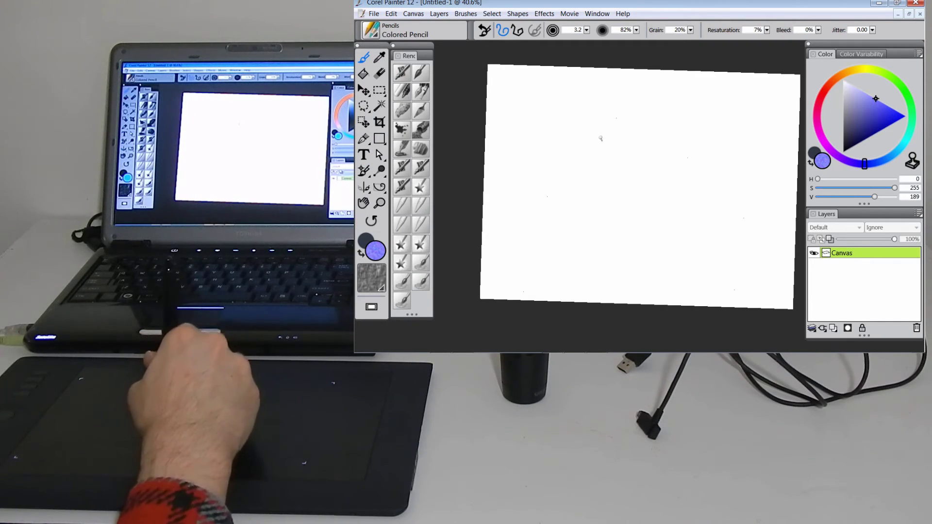
Hatch a dense blue pencil patch upper left and extend it diagonally toward the lower right
mouse_move(590, 147)
mouse_down()
mouse_move(618, 135)
mouse_move(624, 146)
mouse_up()
mouse_move(578, 168)
mouse_down()
mouse_move(619, 153)
mouse_move(611, 189)
mouse_up()
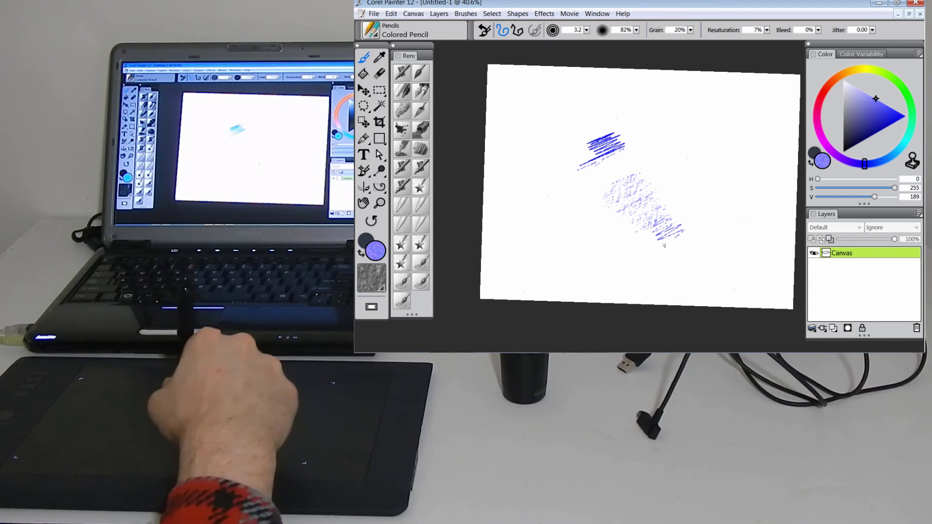
drag(687, 243, 736, 270)
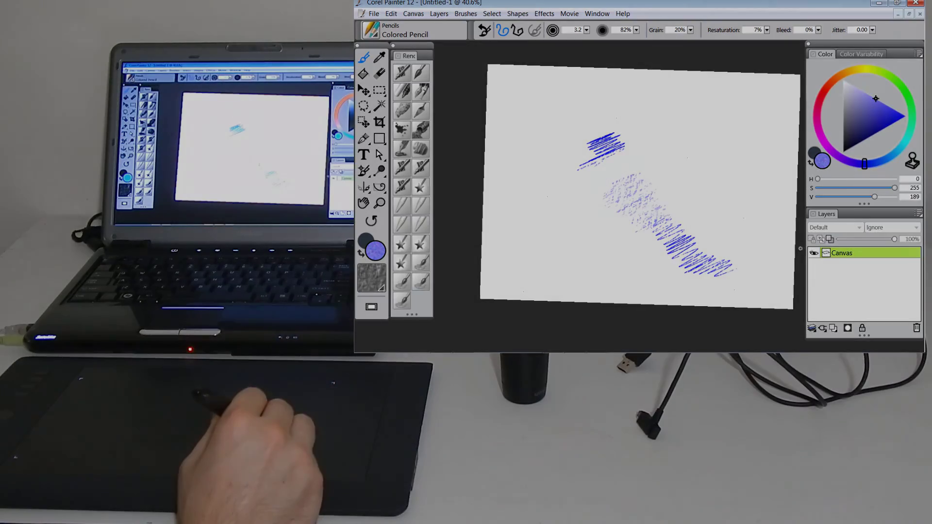